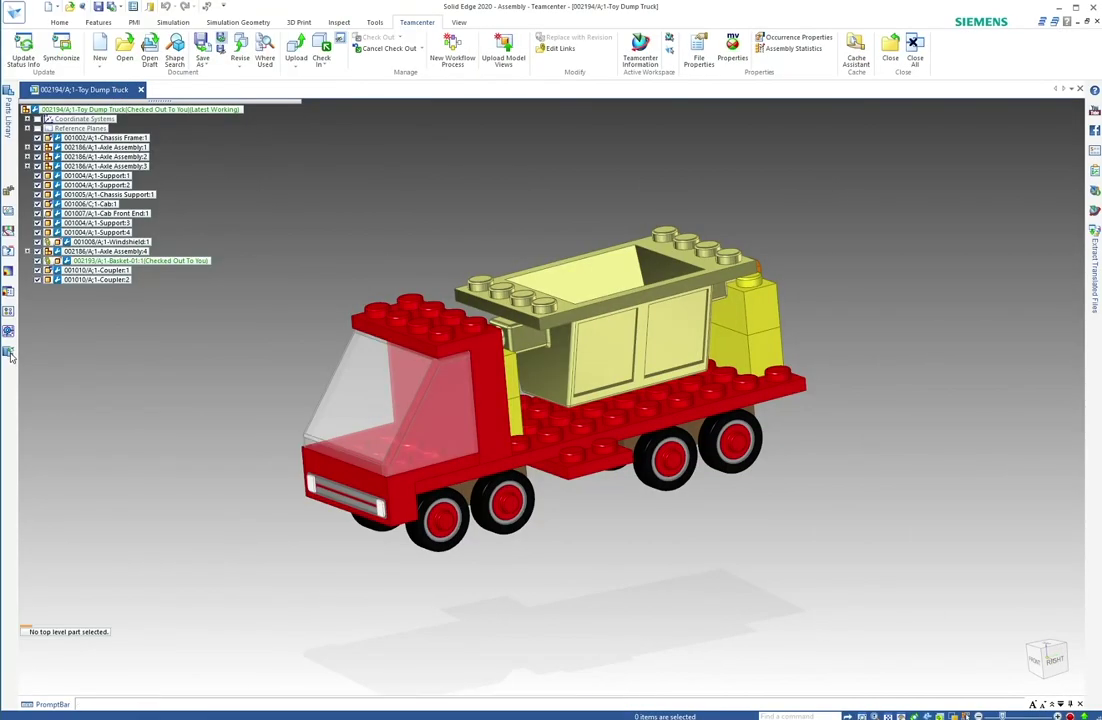
Open the Teamcenter Parts Library's Standard Parts catalogue, previewing the 1 1/2 plain washer type A
left_click(9, 354)
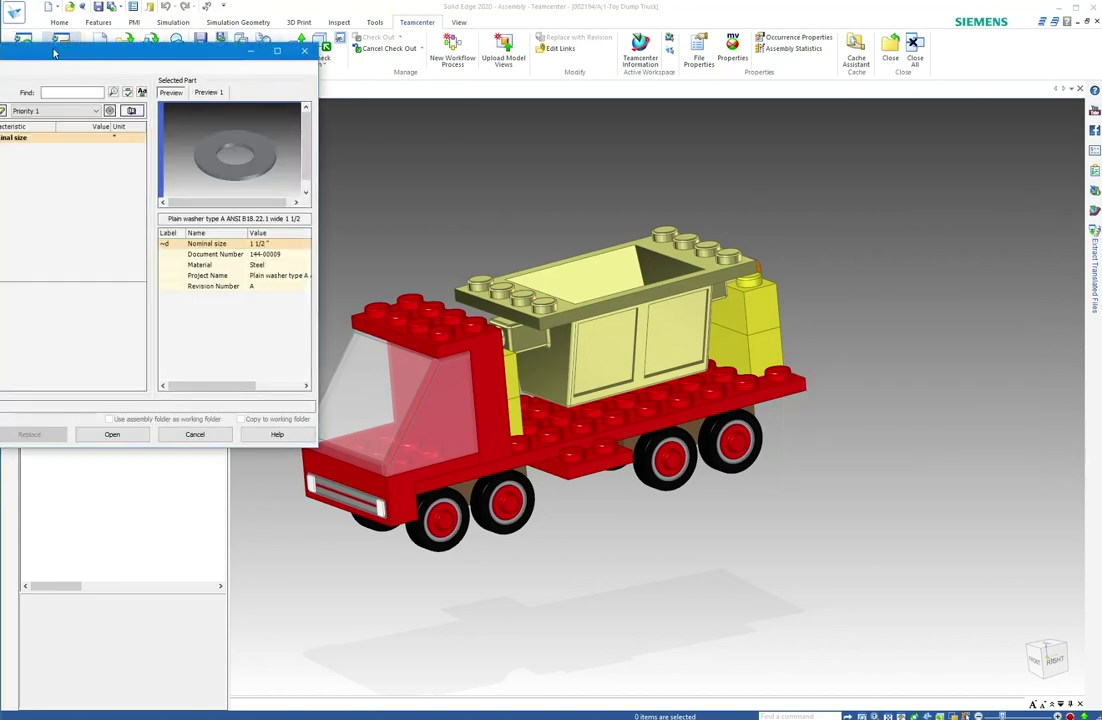
left_click_drag(47, 44, 731, 160)
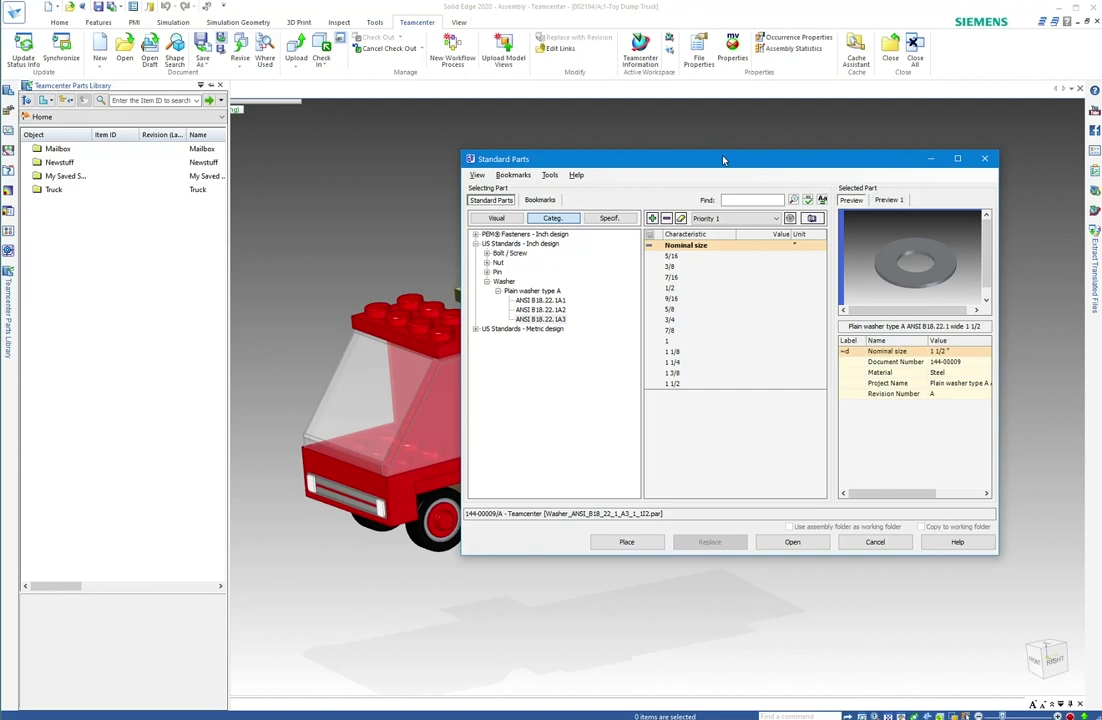
Choose the ANSI B18.22.1A1 plain washer at 2" nominal size and place it in the assembly
left_click(535, 300)
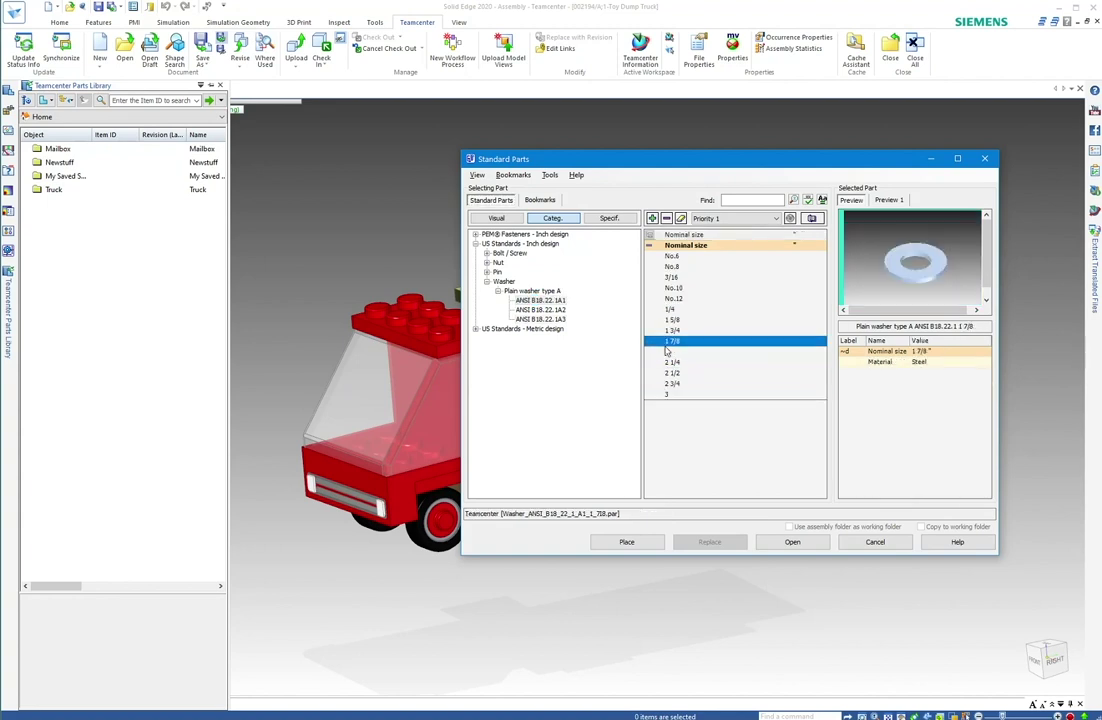
left_click(666, 351)
left_click(686, 245)
left_click(672, 351)
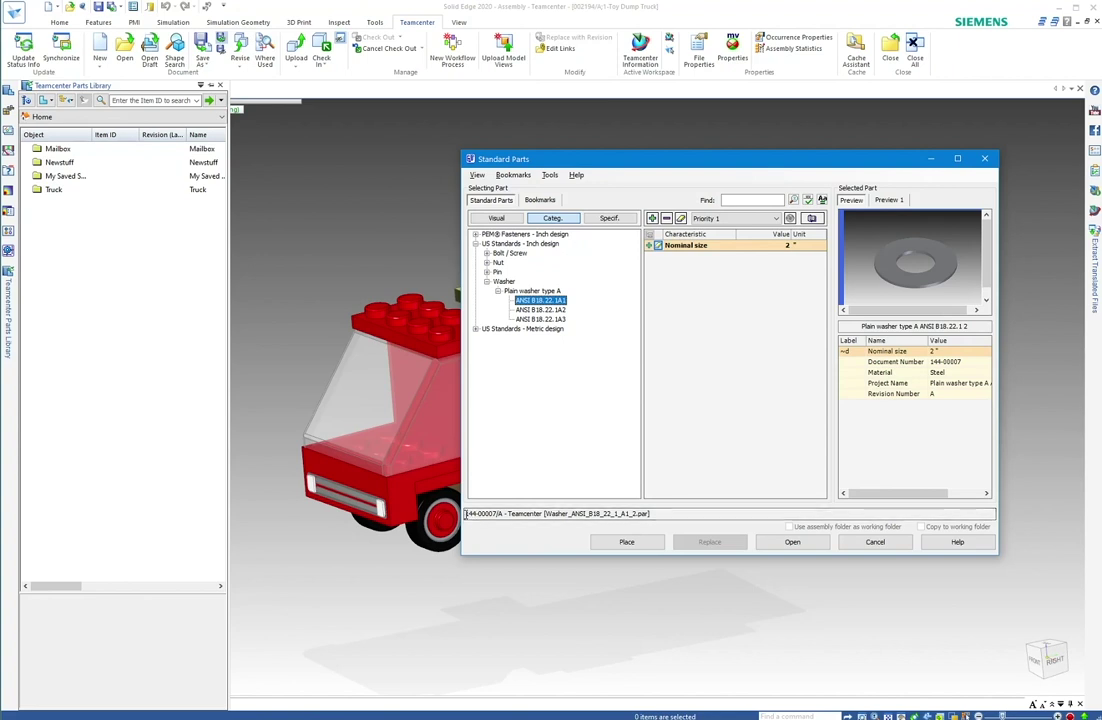
left_click(614, 545)
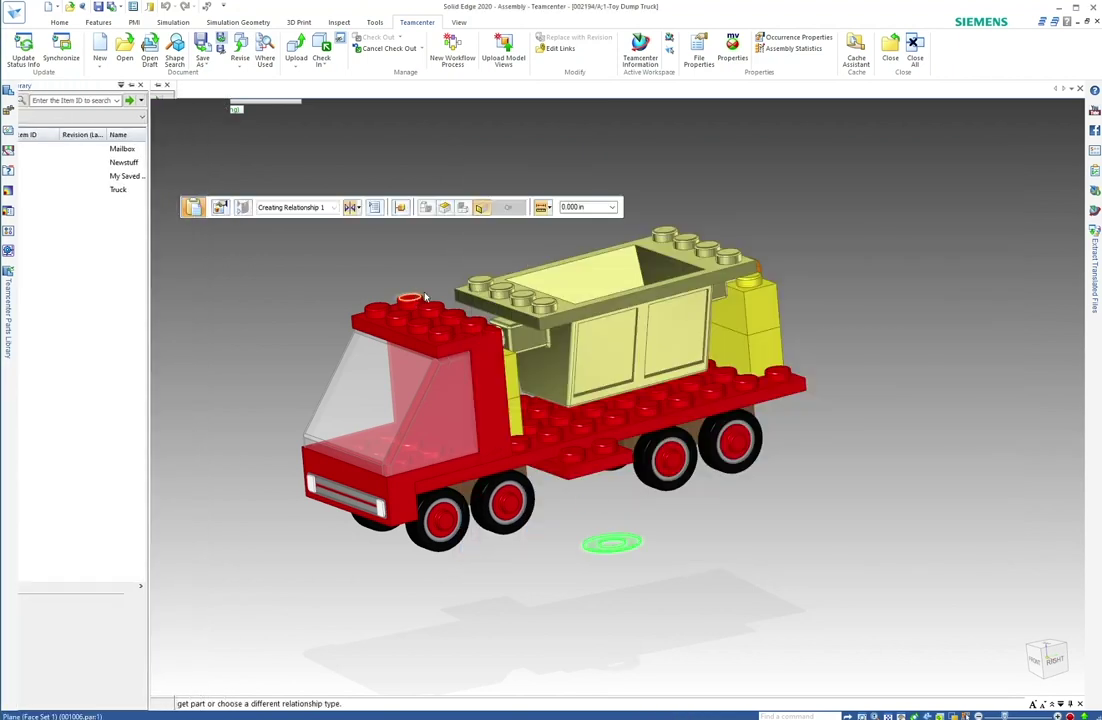
Seat the 2" washer on the cab's top face, centred on a stud, then reopen Standard Parts
middle_click_drag(400, 272, 375, 300)
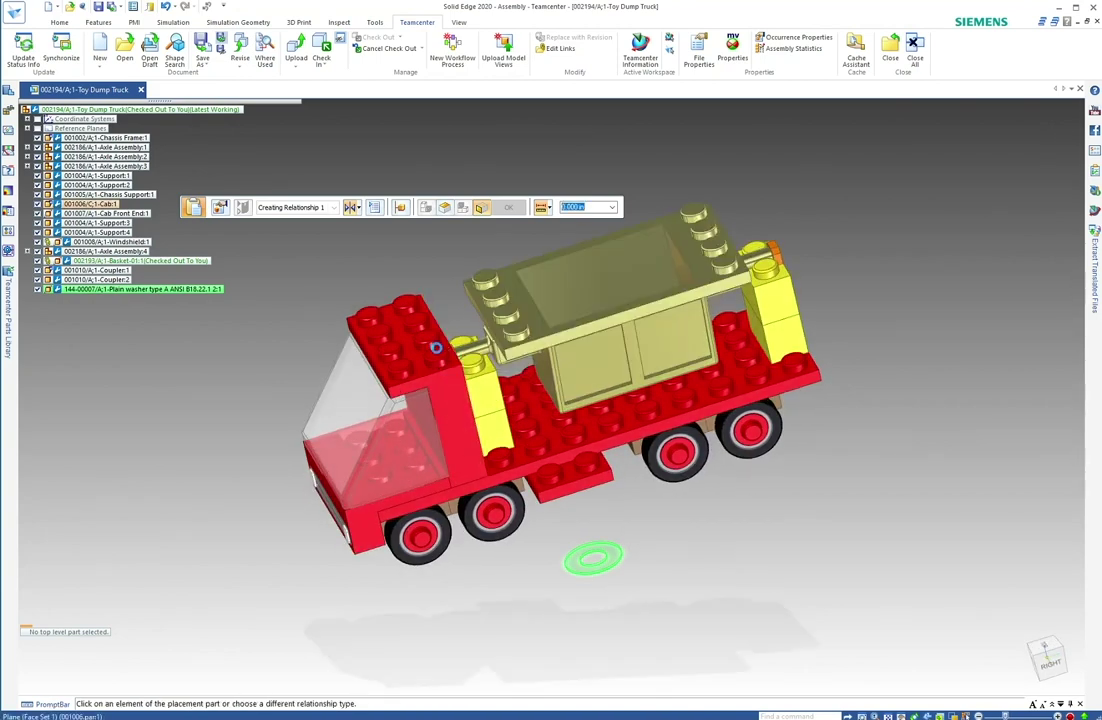
left_click(437, 350)
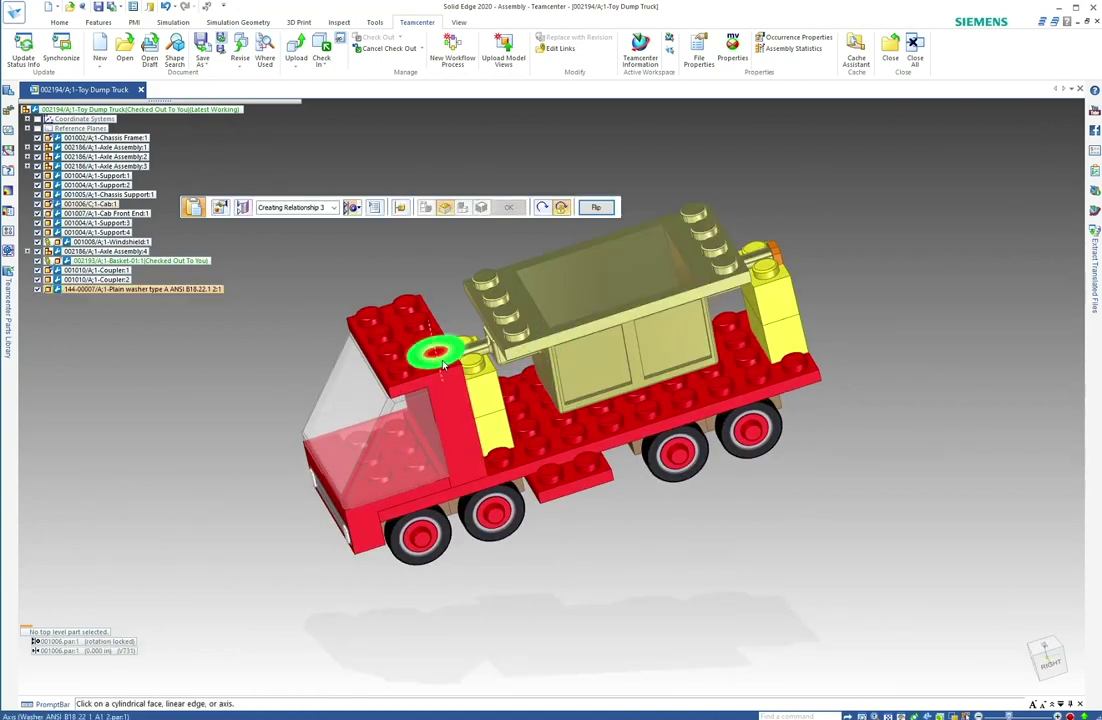
left_click(435, 350)
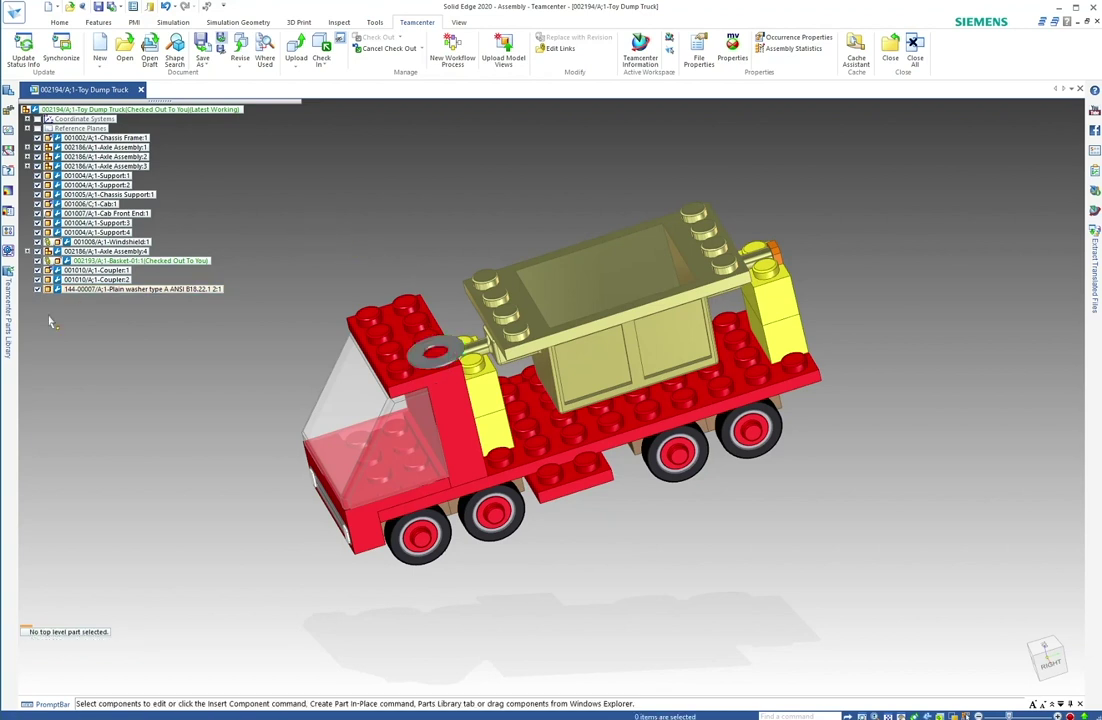
left_click(9, 312)
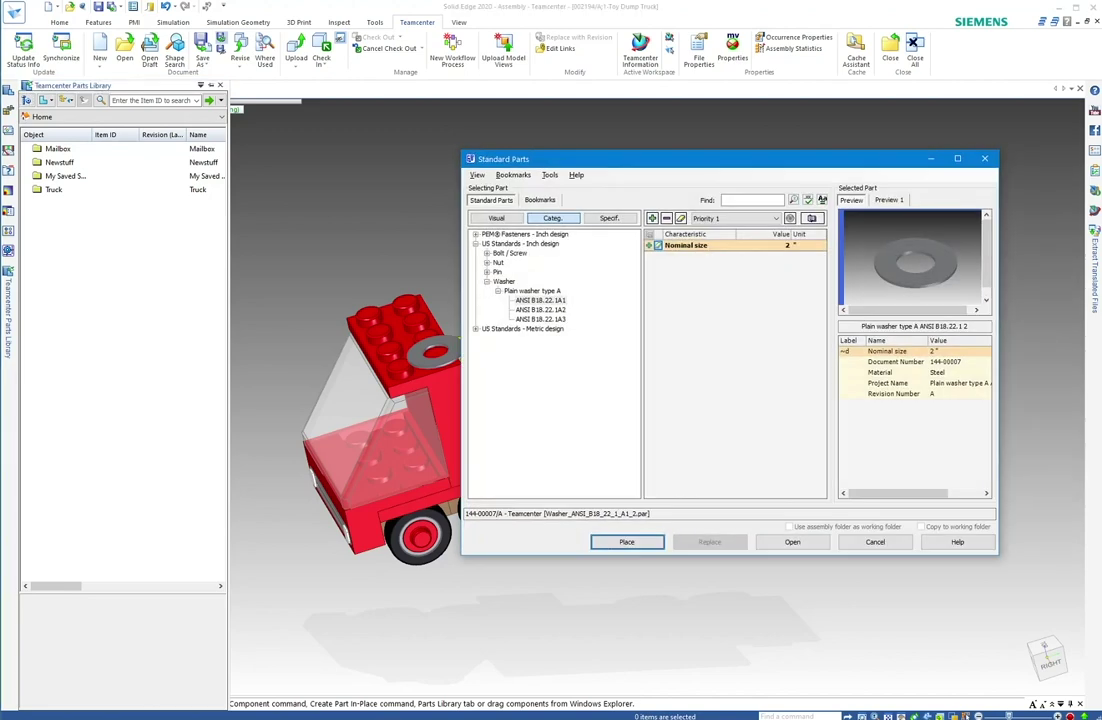
Pick the ANSI B18.22.1A2 narrow washer at 1/2" nominal size and place it
left_click(542, 309)
left_click(649, 245)
left_click(672, 288)
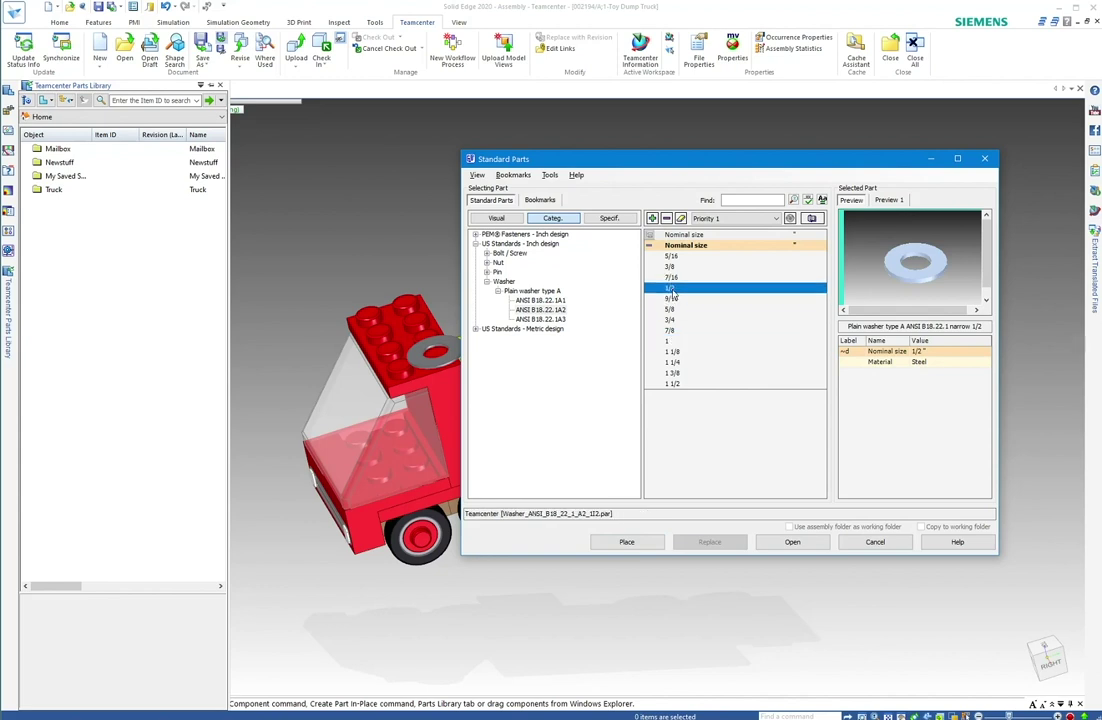
left_click(628, 542)
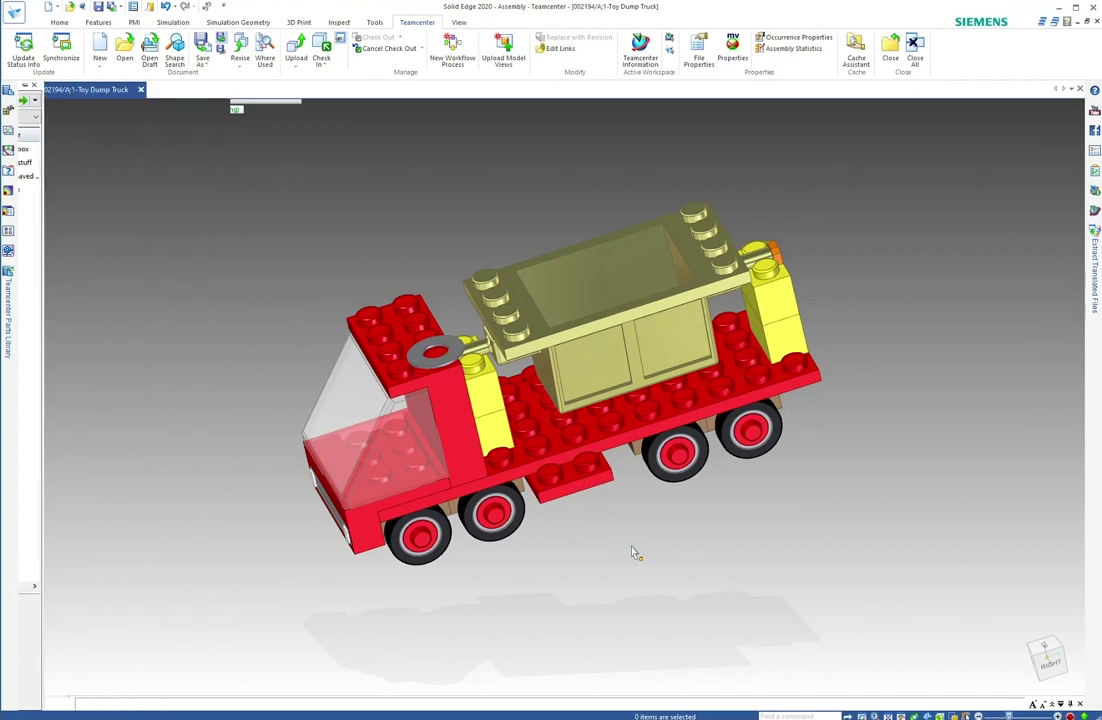
Mate the 1/2" narrow washer to the cab's top face and save the dump truck assembly
left_click(632, 550)
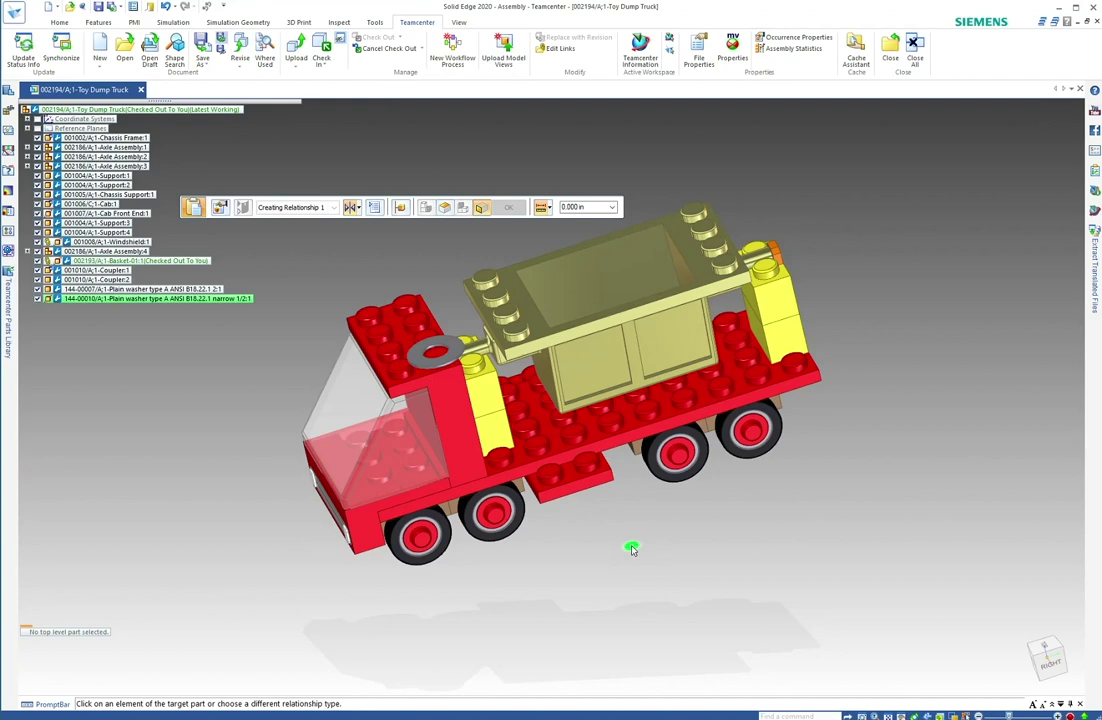
left_click(406, 304)
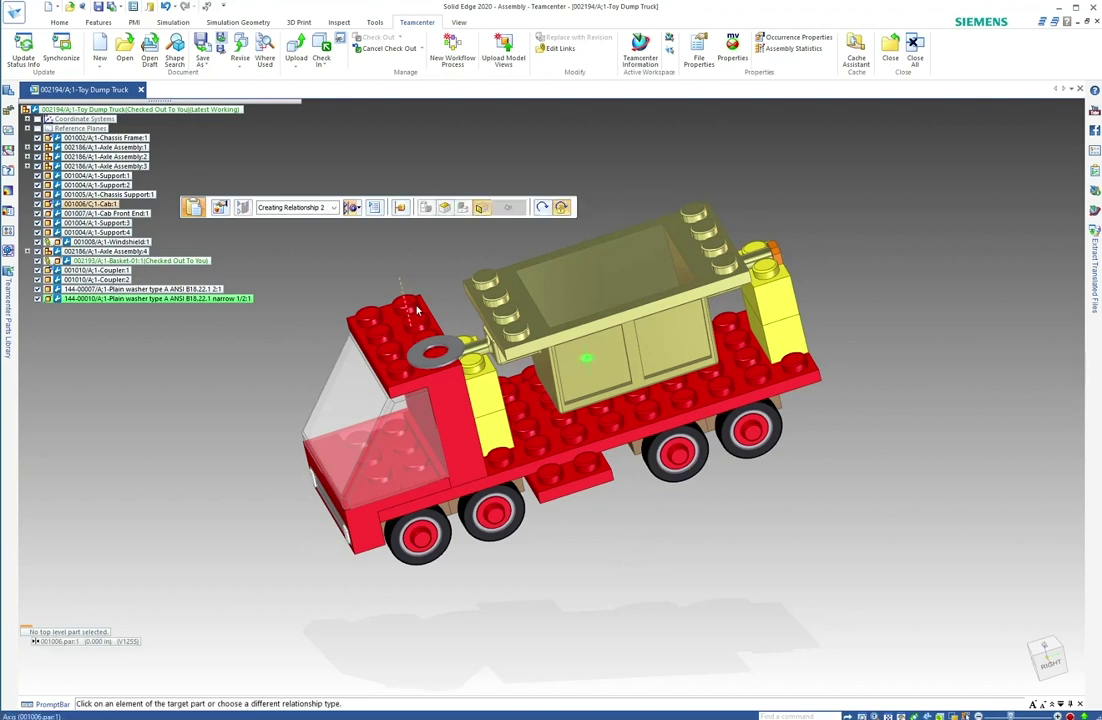
key("Escape")
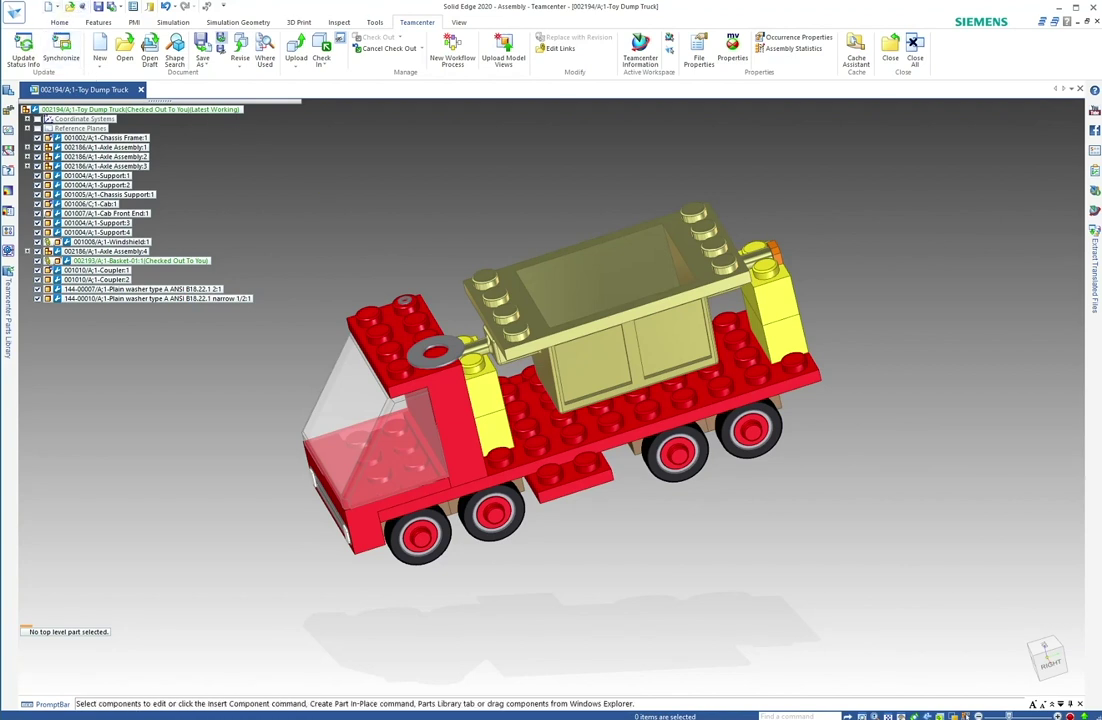
left_click(84, 6)
left_click(397, 334)
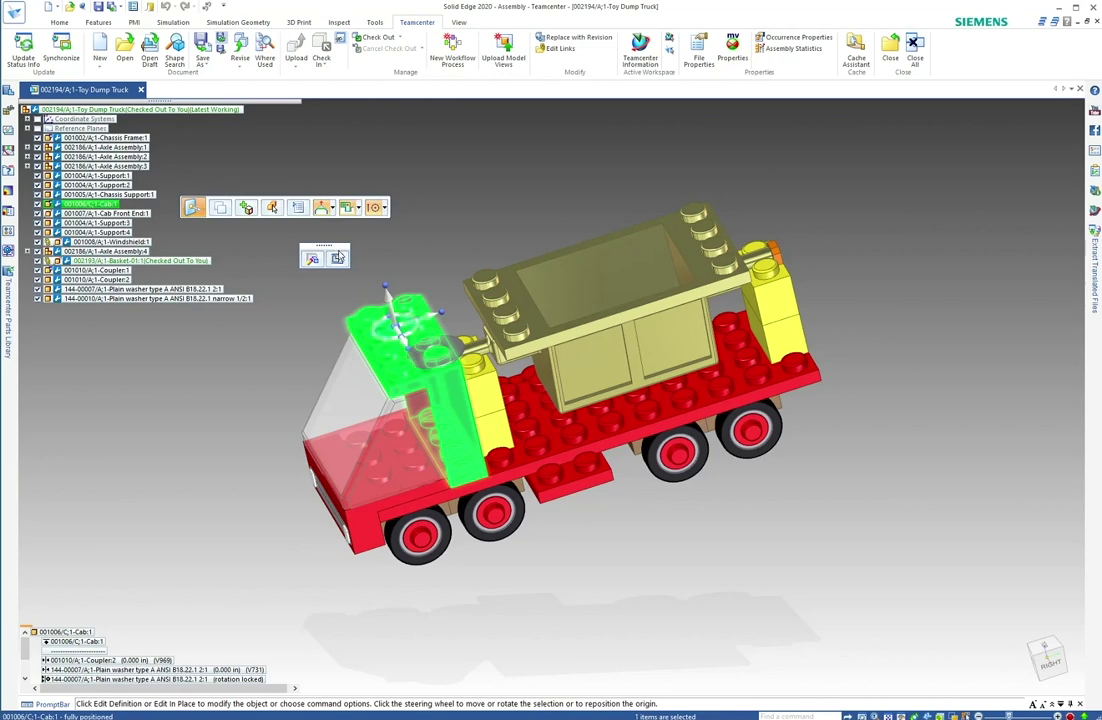
Edit the cab in place and move one top stud out to the left of the cab
left_click(338, 258)
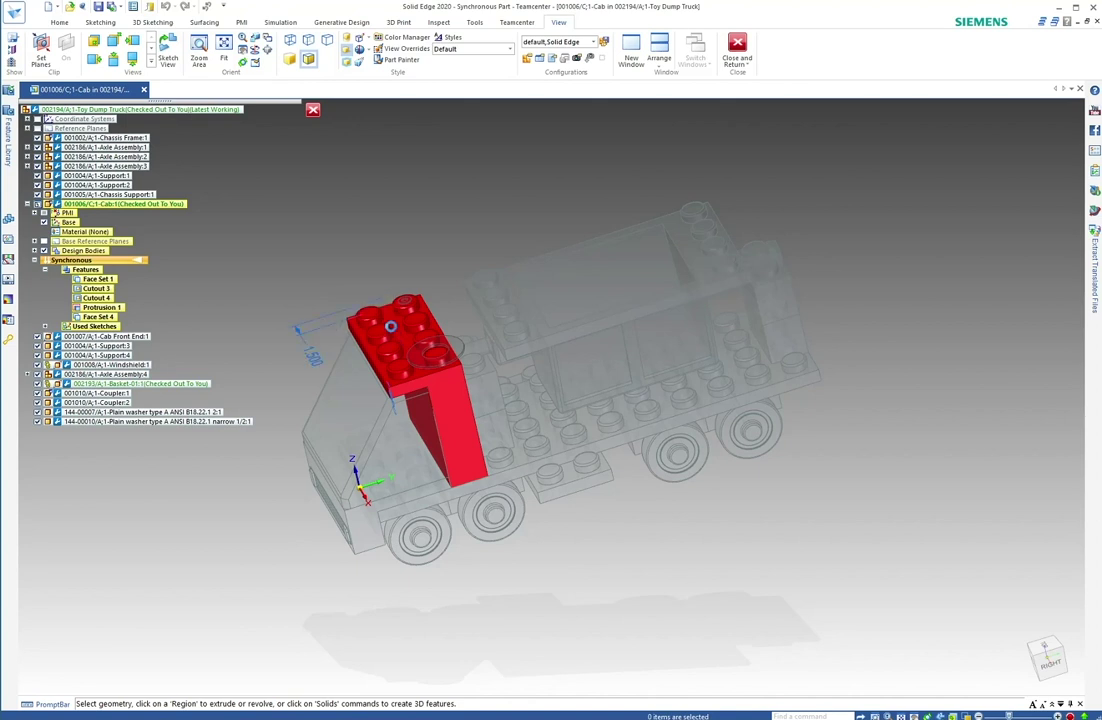
left_click(385, 321)
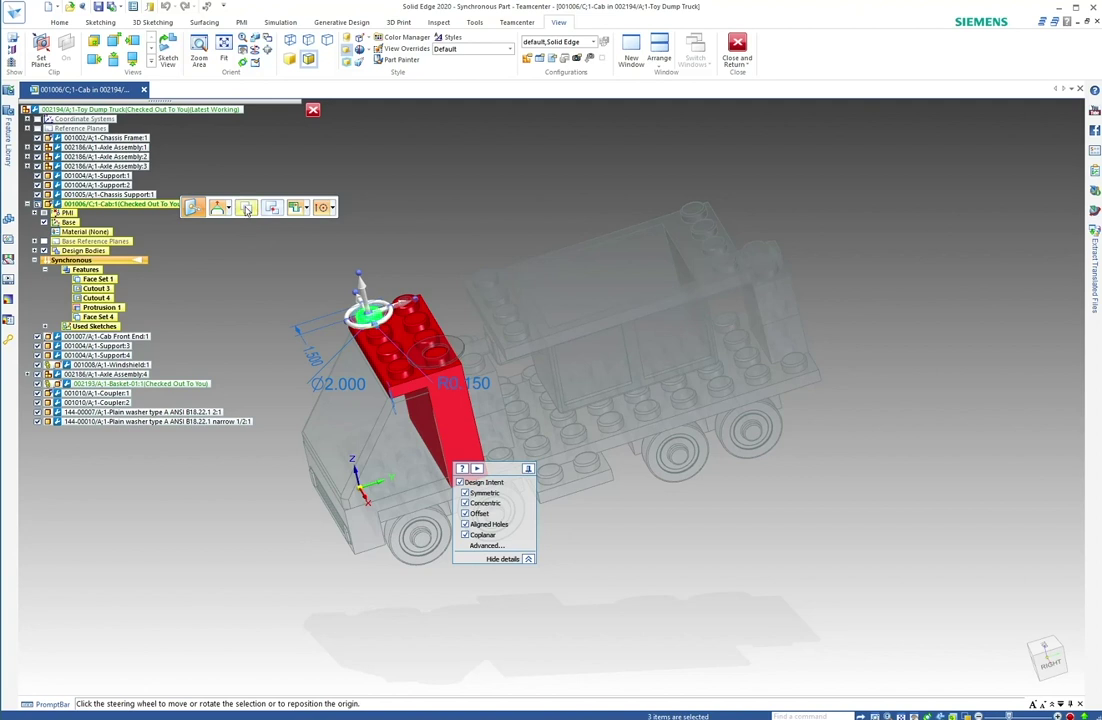
left_click(390, 312)
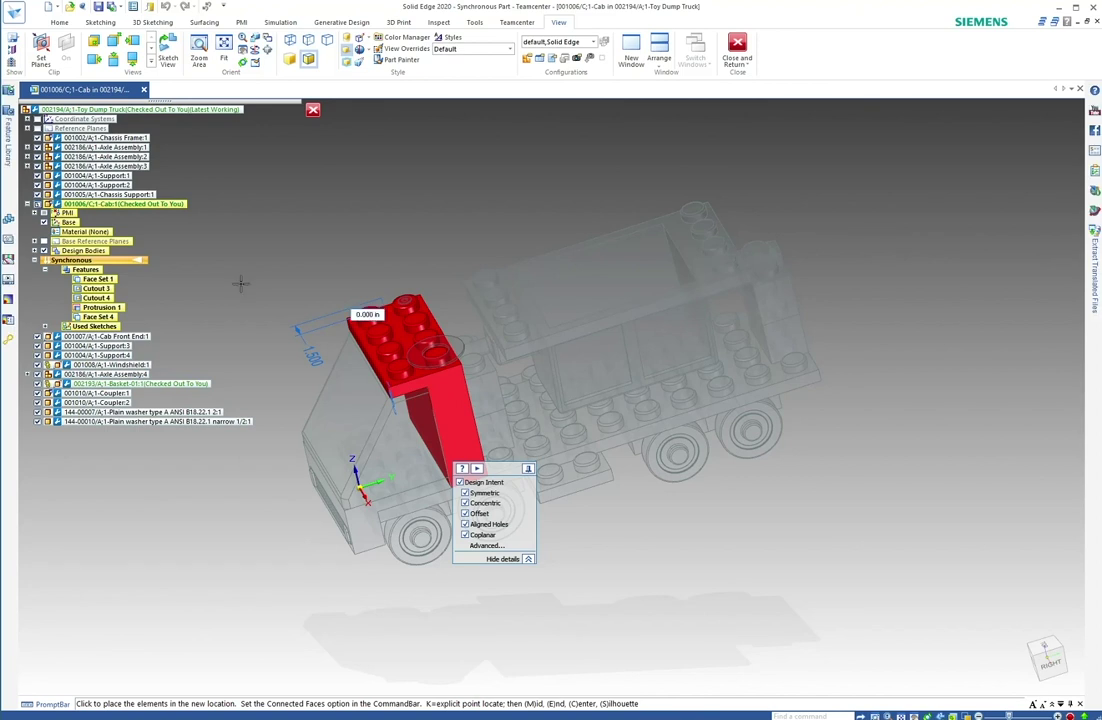
left_click(242, 290)
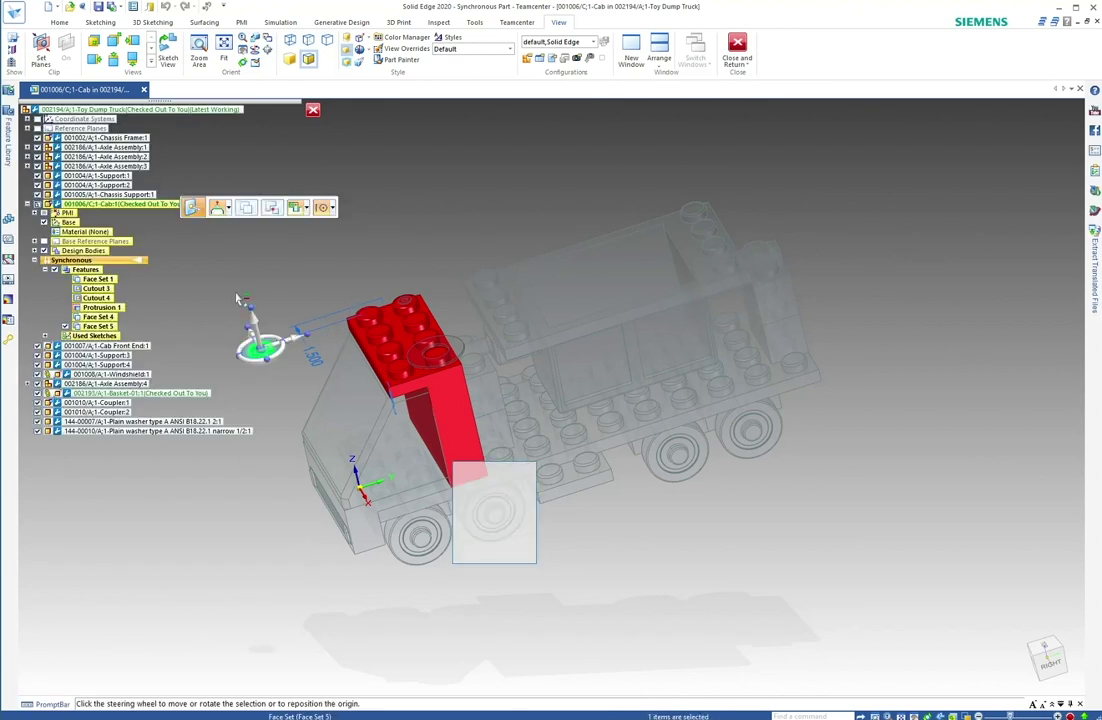
left_click(440, 286)
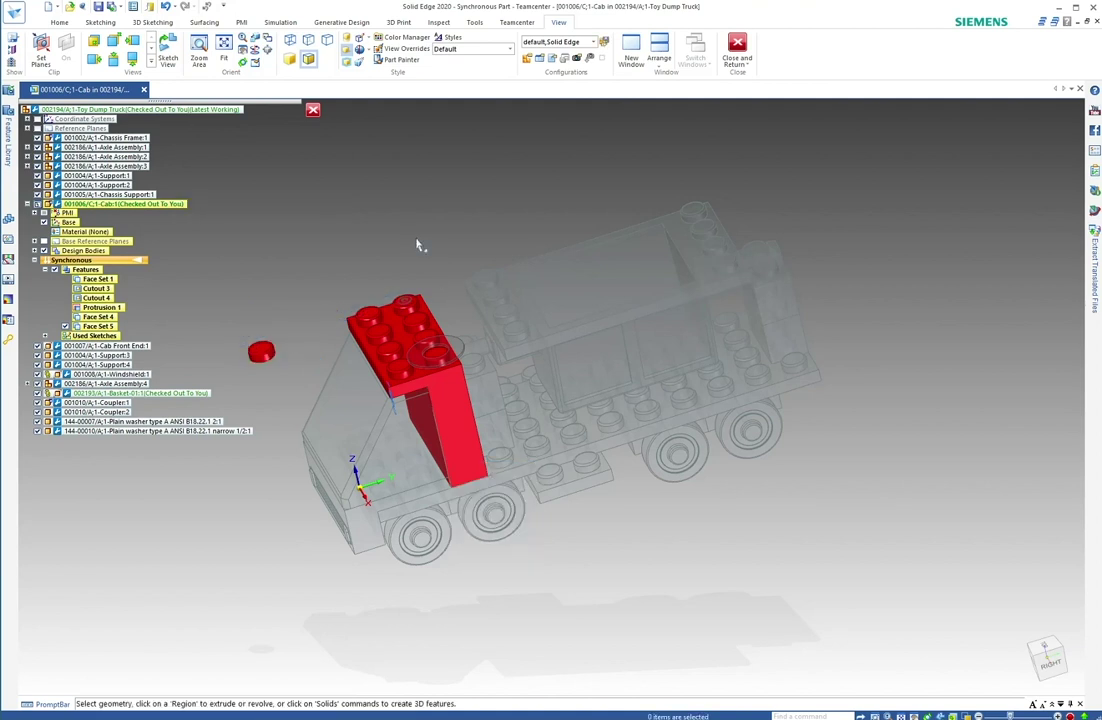
left_click(11, 157)
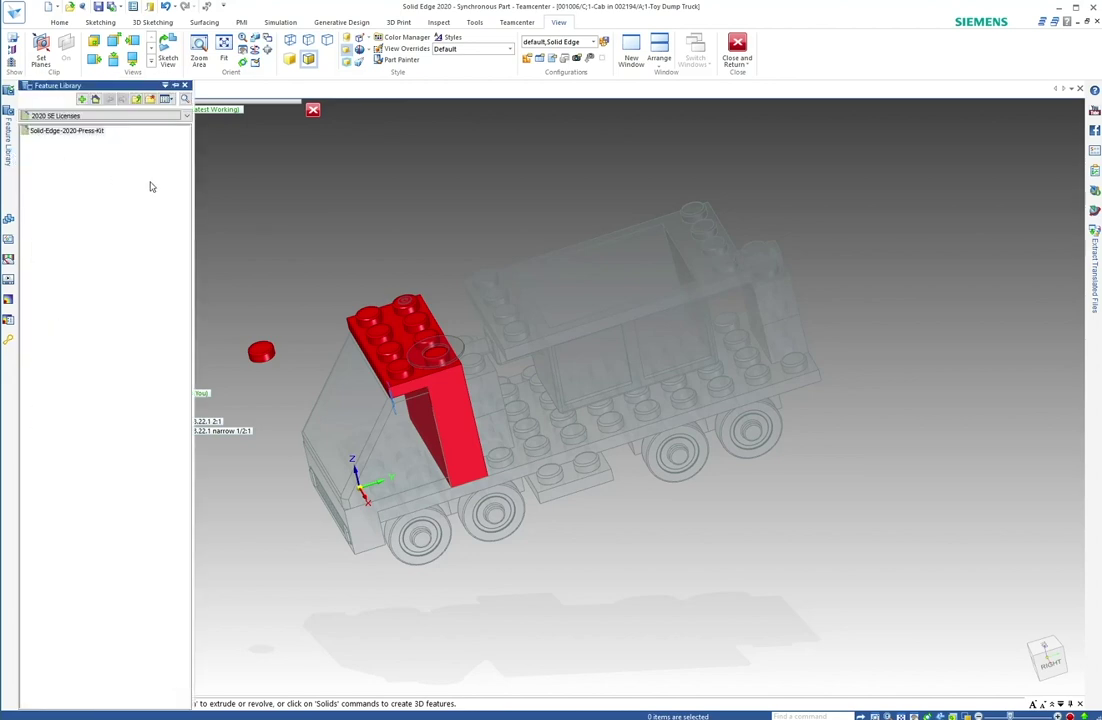
Close the Feature Library, finish editing the cab, and close the dump truck saving changes
right_click(150, 186)
mouse_move(180, 218)
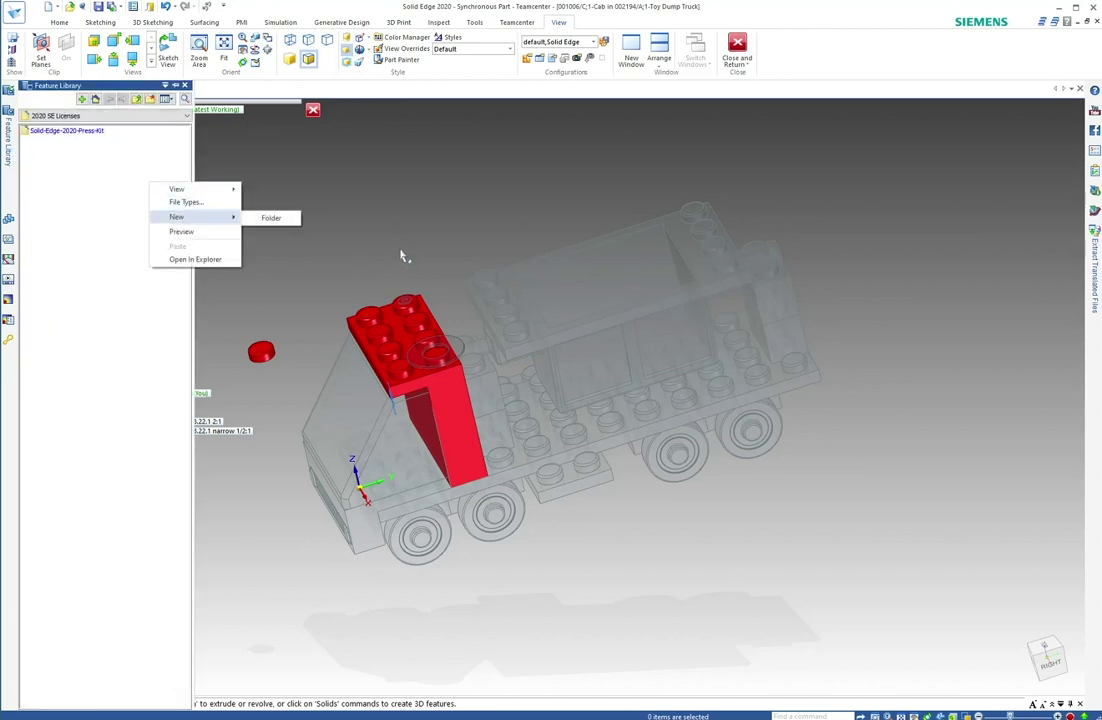
left_click(401, 256)
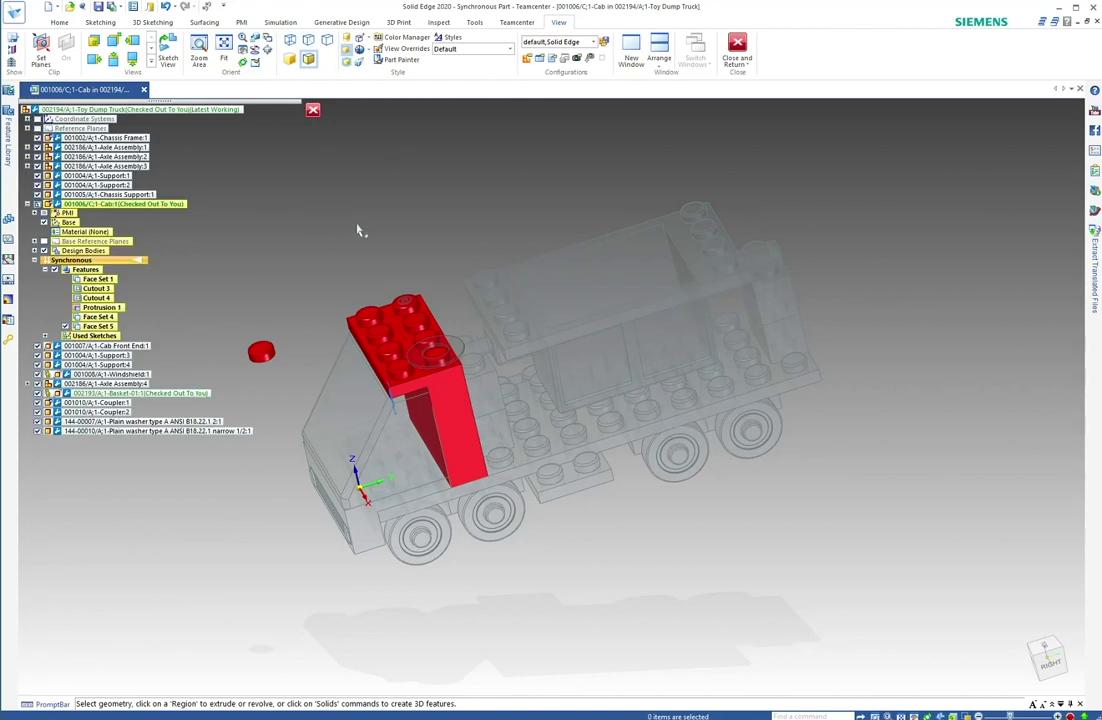
left_click(313, 109)
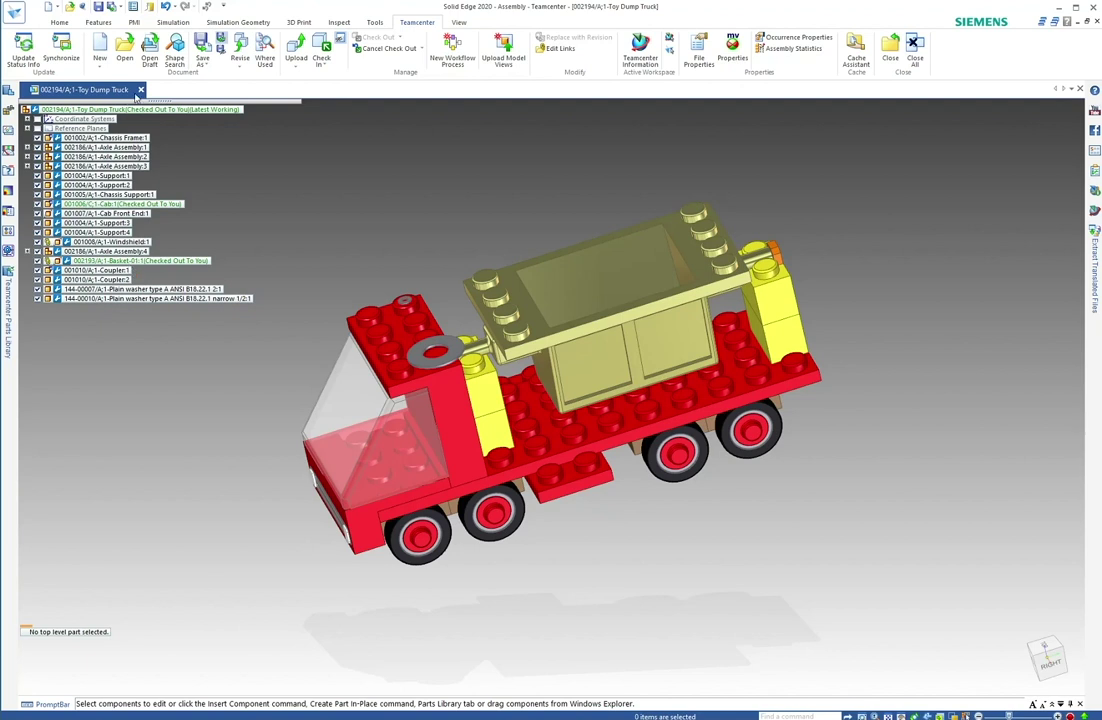
left_click(142, 90)
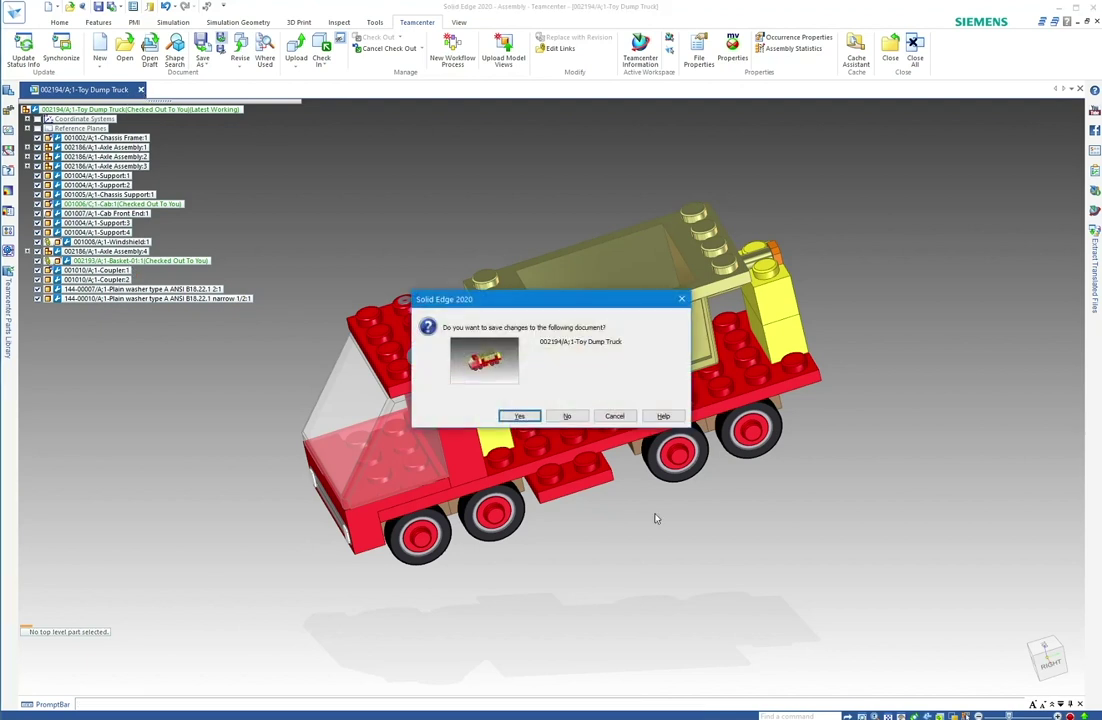
left_click(518, 416)
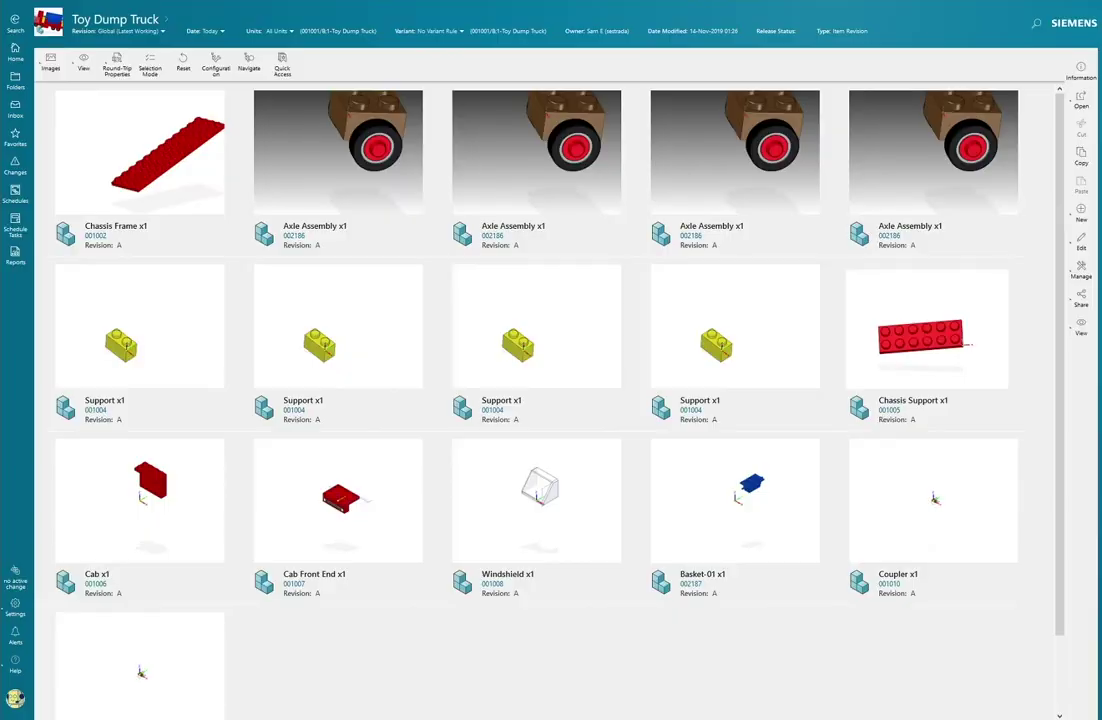
Navigate from Search to the Active Workspace home page with its Inbox and Folders tiles
left_click(18, 26)
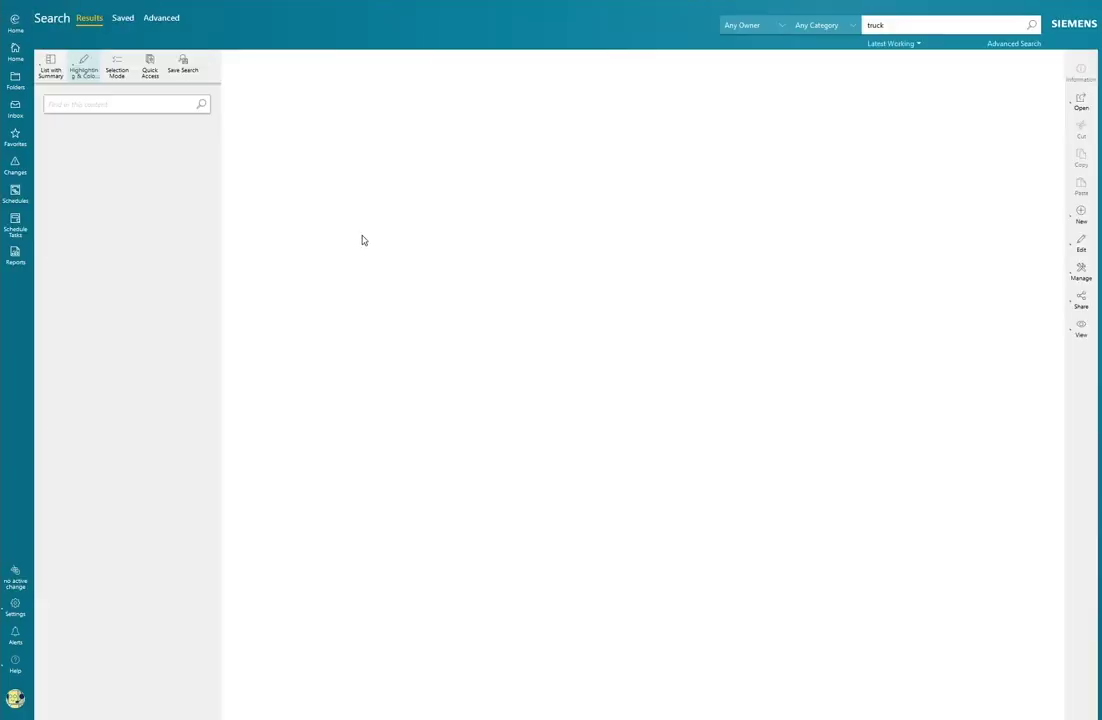
left_click(15, 50)
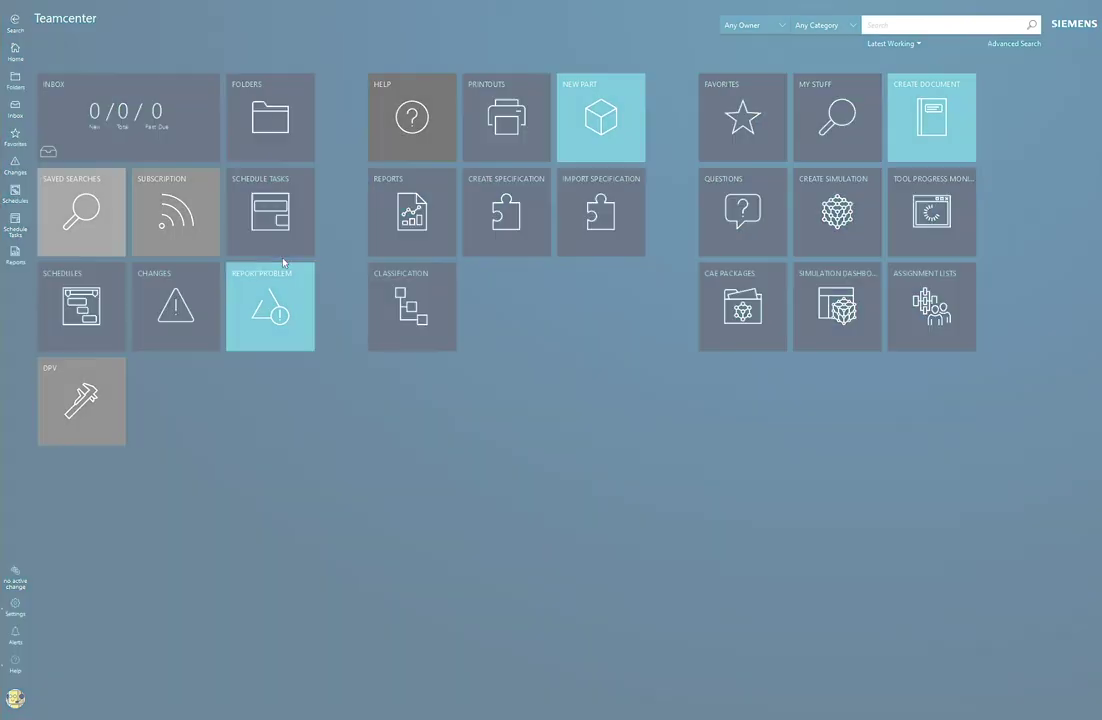